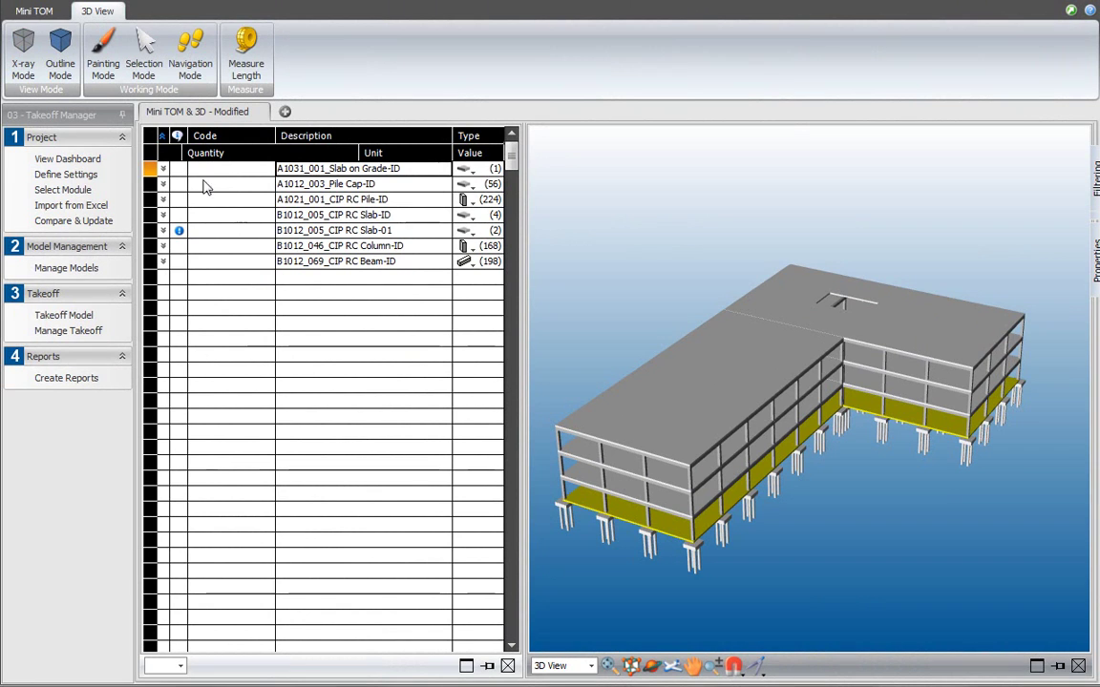
Expand the A1031_001_Slab on Grade-ID item's quantities and isolate its slab in the 3D view.
left_click(163, 168)
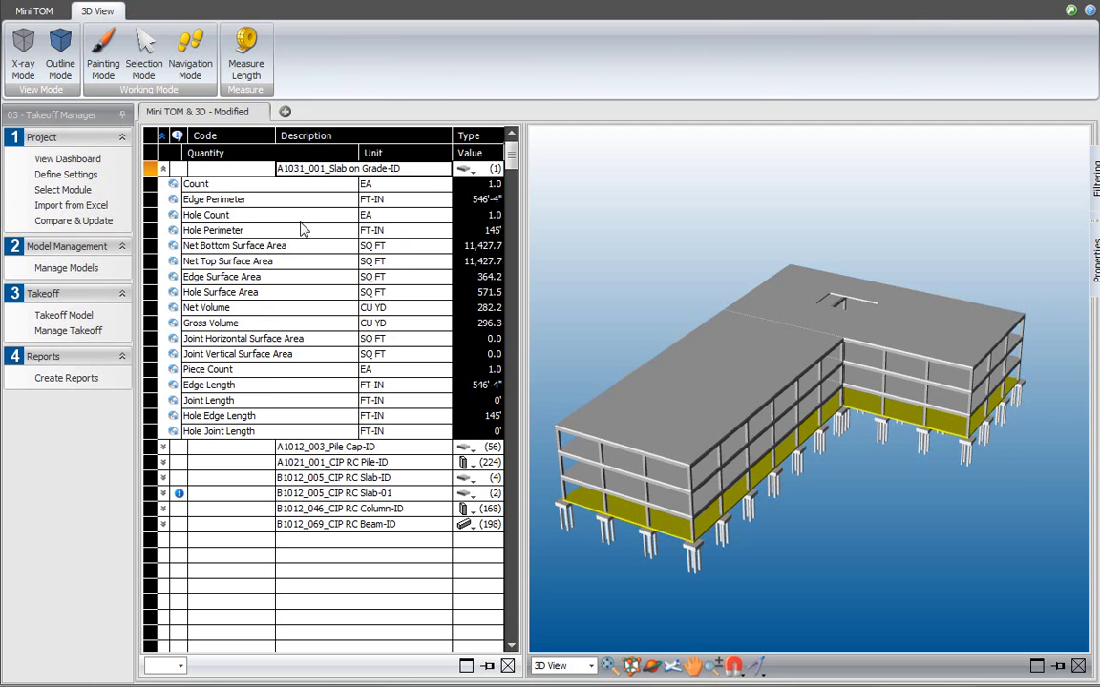
right_click(364, 181)
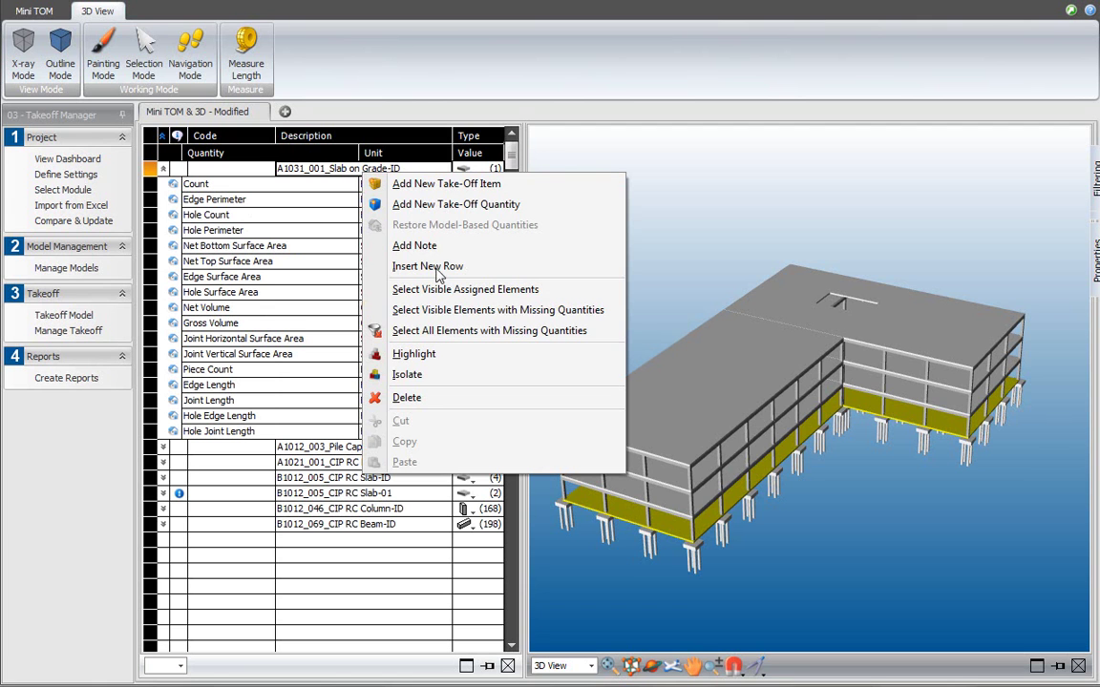
left_click(432, 383)
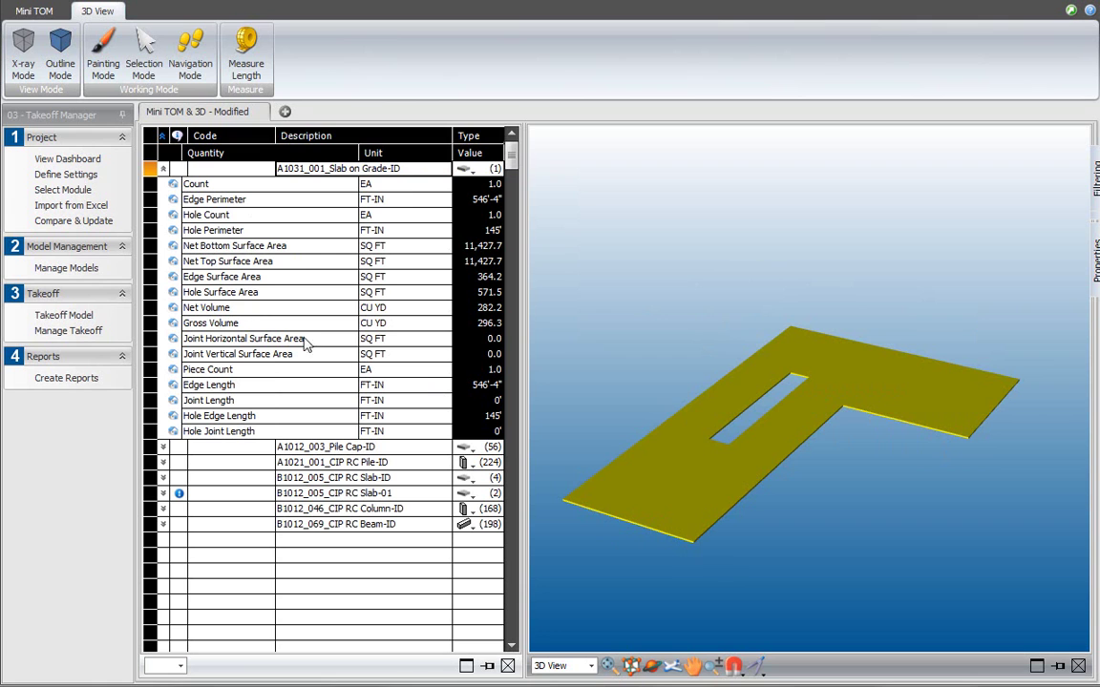
Highlight the Net Top Surface Area faces (11,427.7 SQ FT) and zoom close on the slab opening.
left_click(212, 260)
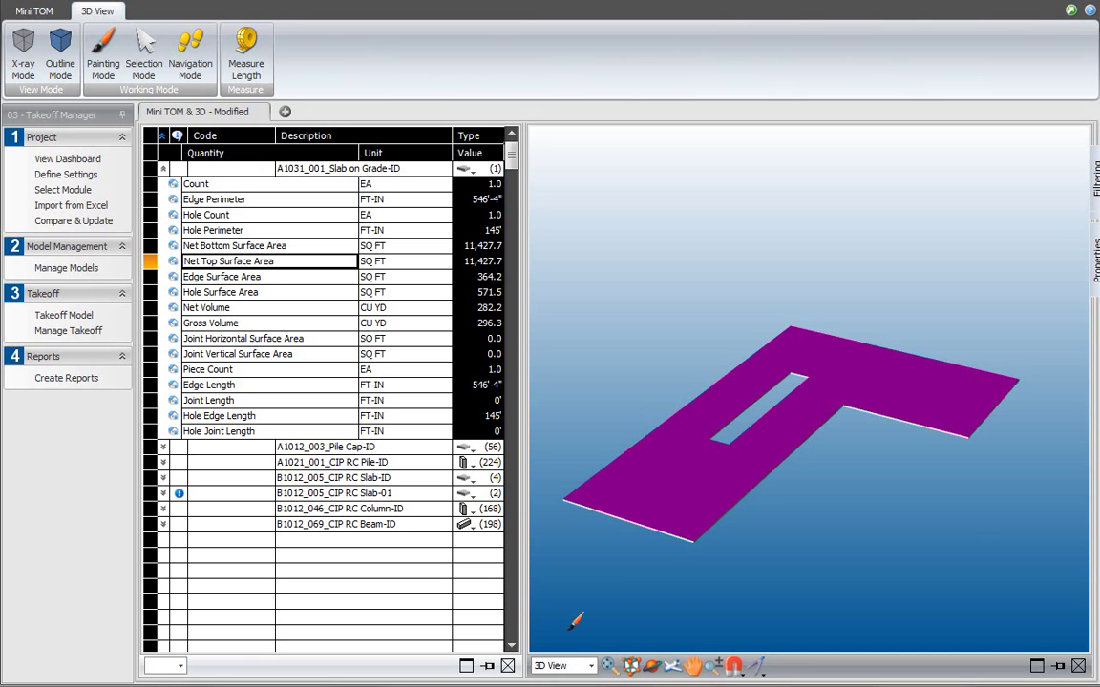
left_click(652, 665)
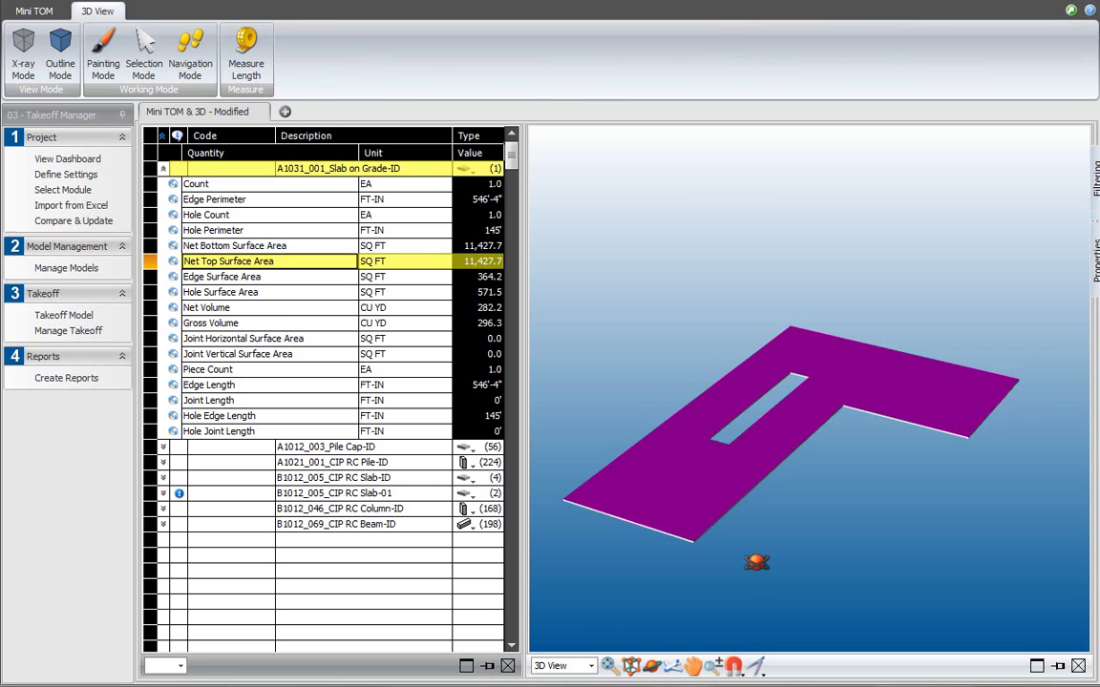
mouse_move(742, 568)
left_mouse_down()
mouse_move(744, 503)
mouse_move(781, 482)
mouse_move(803, 501)
mouse_move(709, 528)
mouse_move(757, 555)
left_mouse_up()
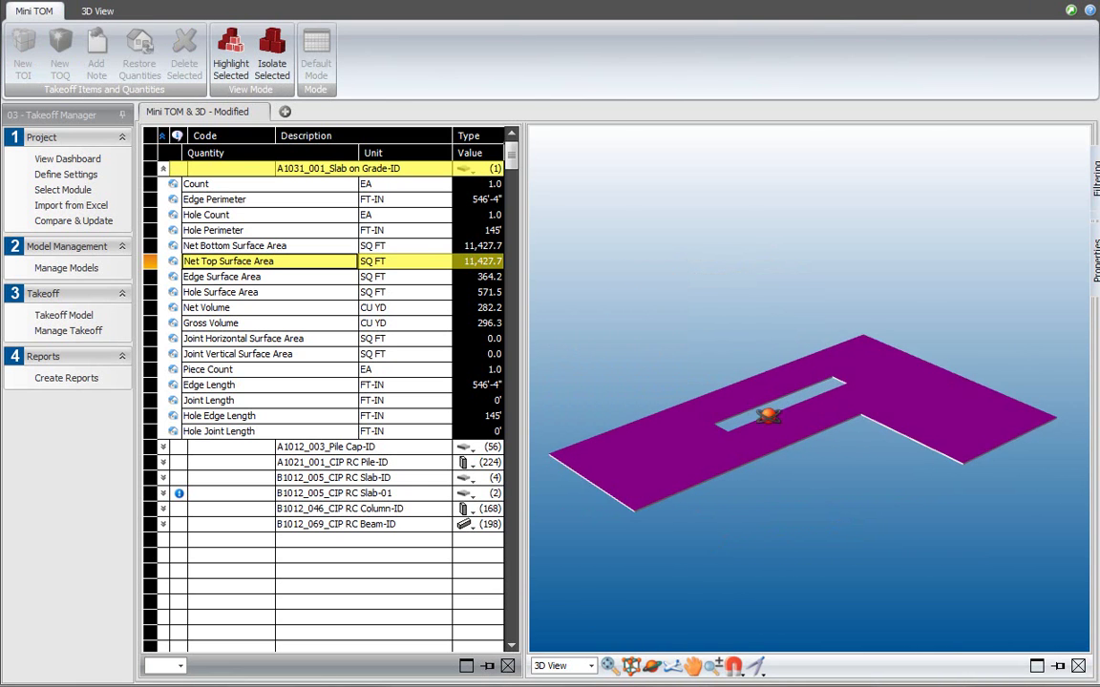
scroll(658, 422, "up", 5)
left_click_drag(867, 323, 775, 270)
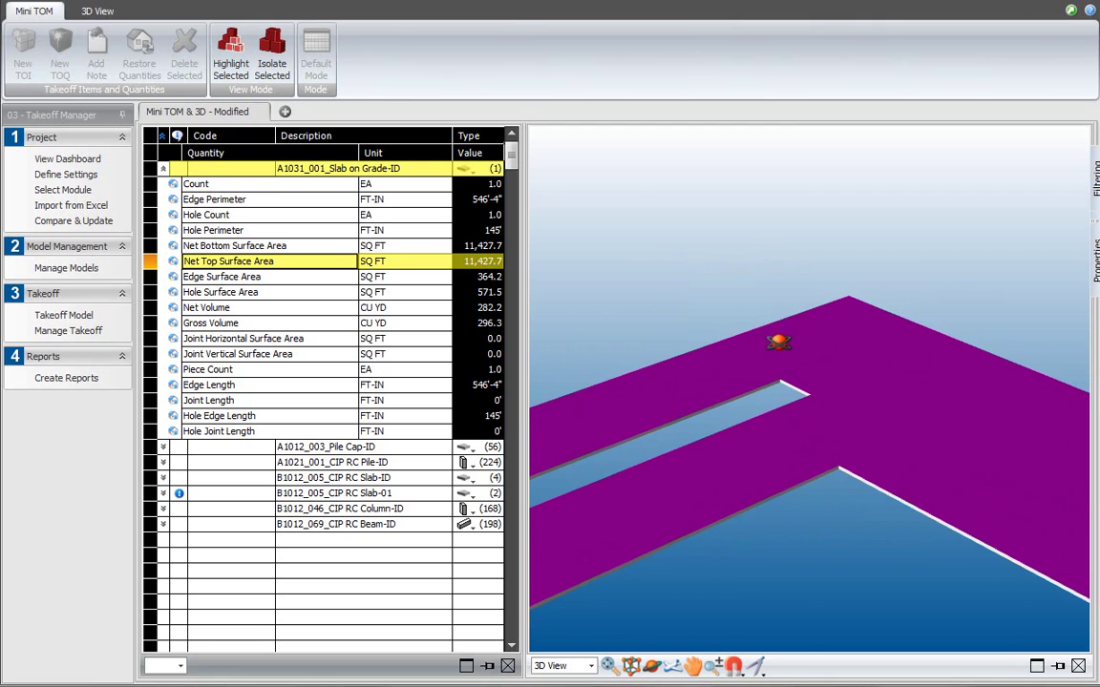
left_click(99, 12)
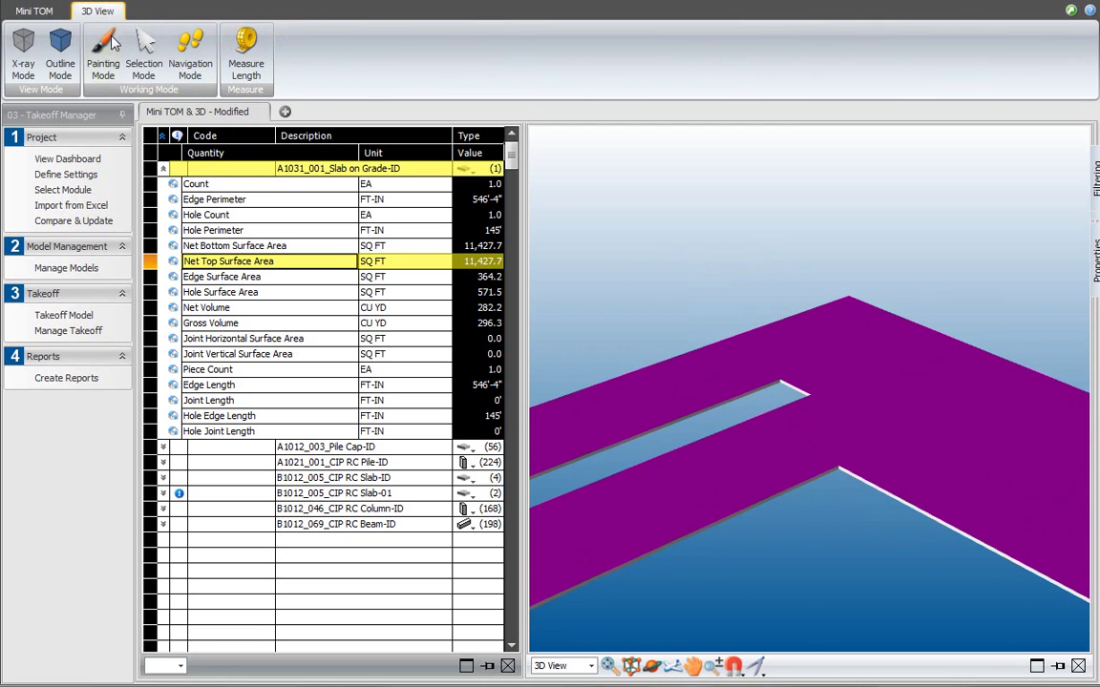
Turn on Painting Mode and unpaint the slab top, dropping Net Top Surface Area to 0.0.
left_click(109, 53)
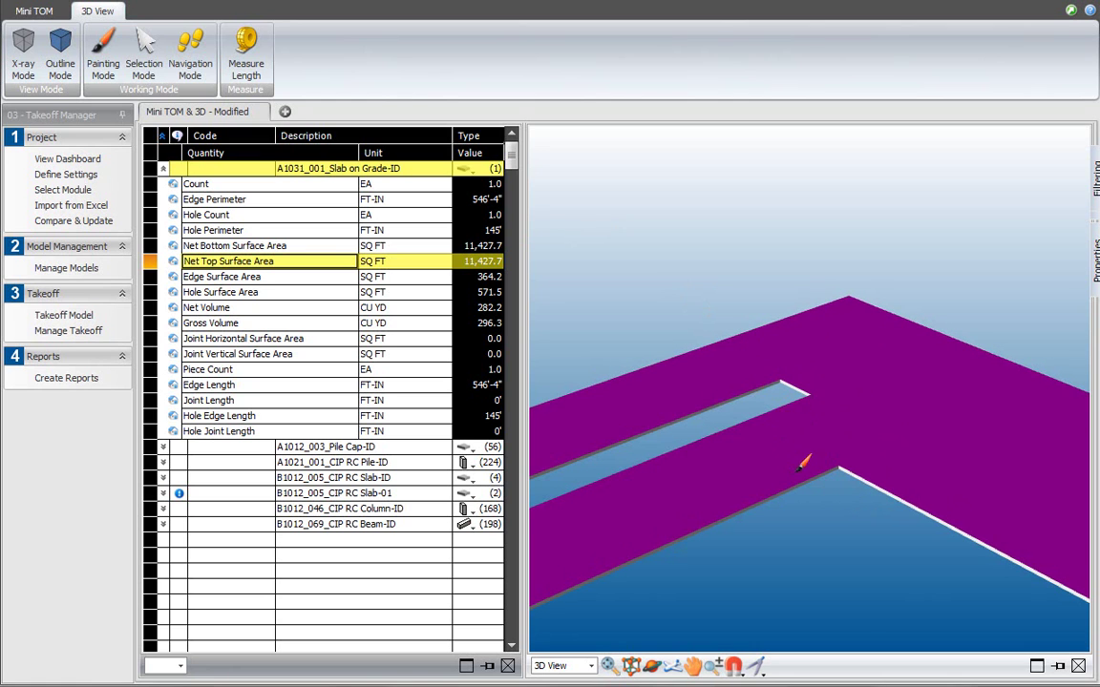
left_click(787, 335)
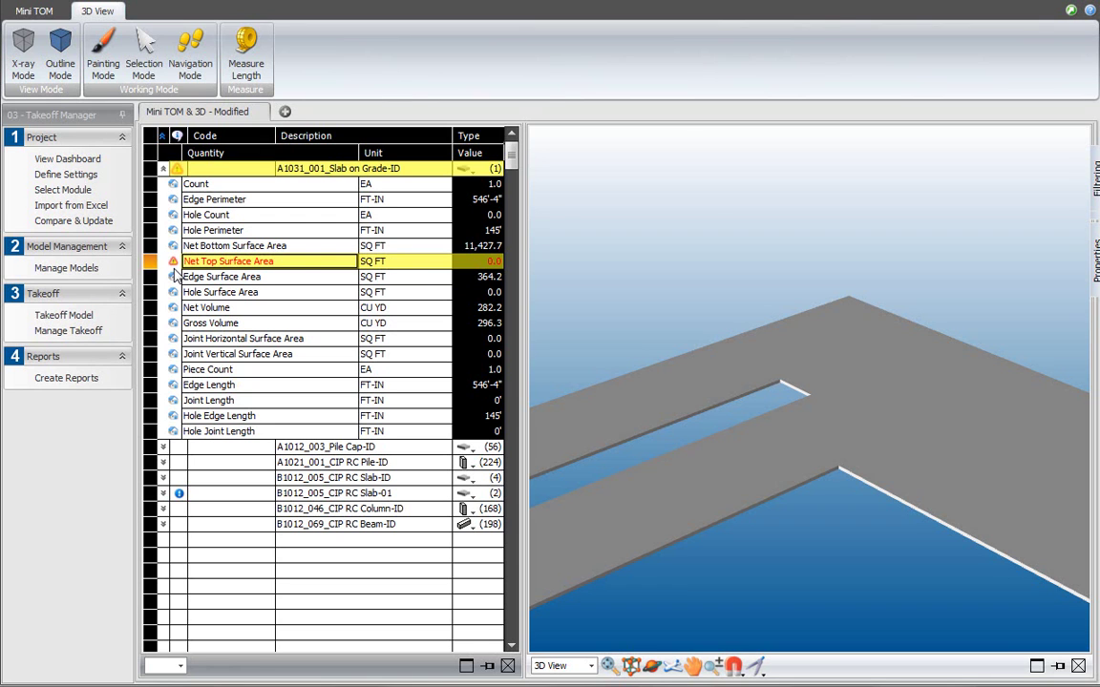
Repaint the slab top into Net Top Surface Area, restoring it to 11,427.7 SQ FT.
left_click(652, 665)
left_click_drag(711, 589, 725, 498)
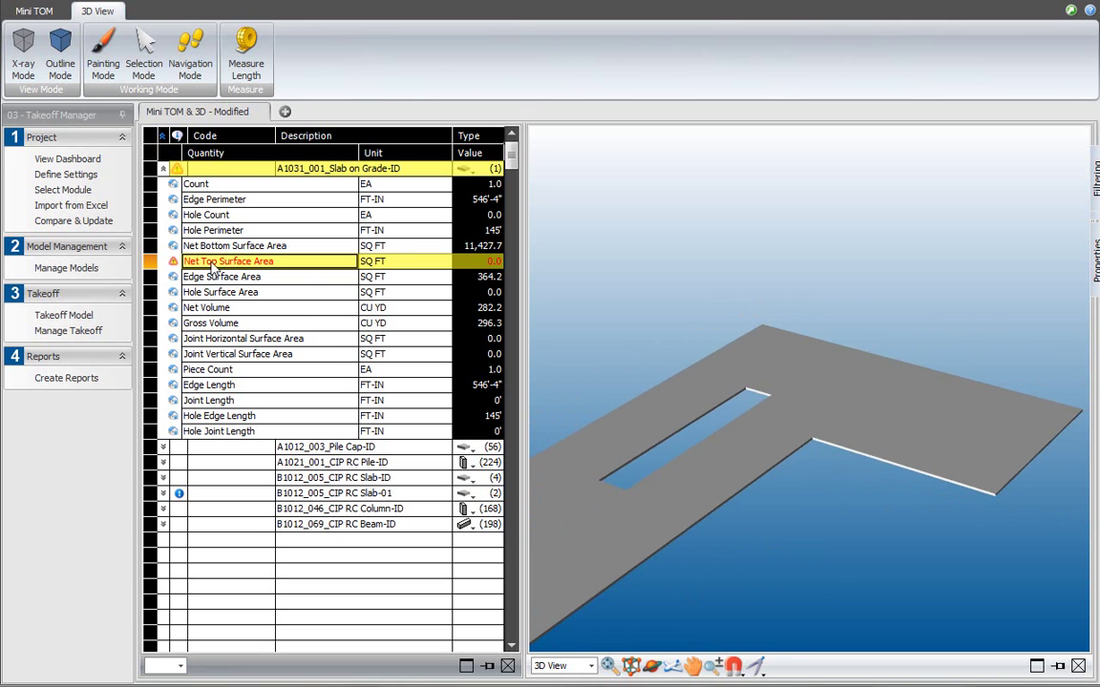
left_click(256, 260)
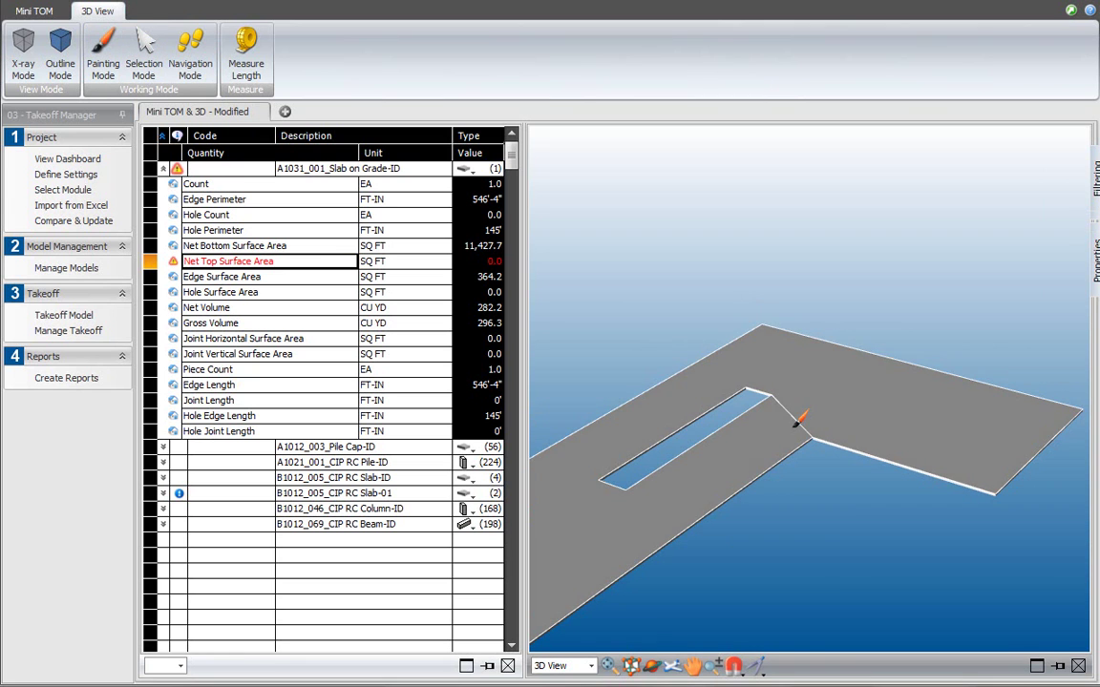
left_click(798, 421)
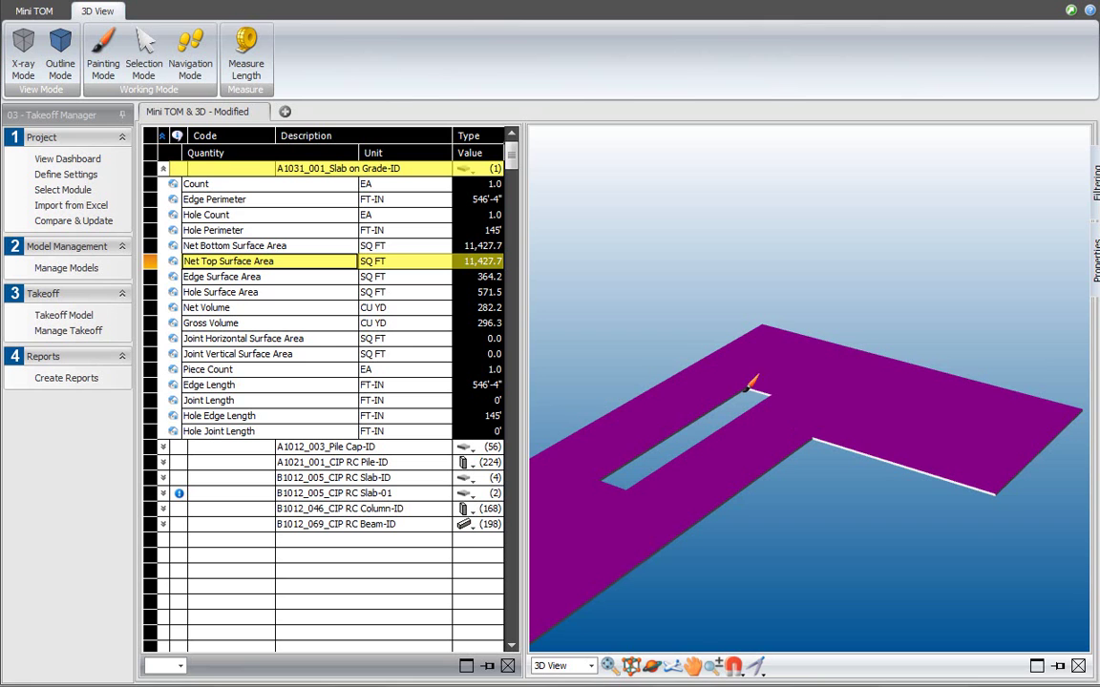
Add a new take-off quantity named 'Special Formwork' under the Slab on Grade item.
left_click(203, 170)
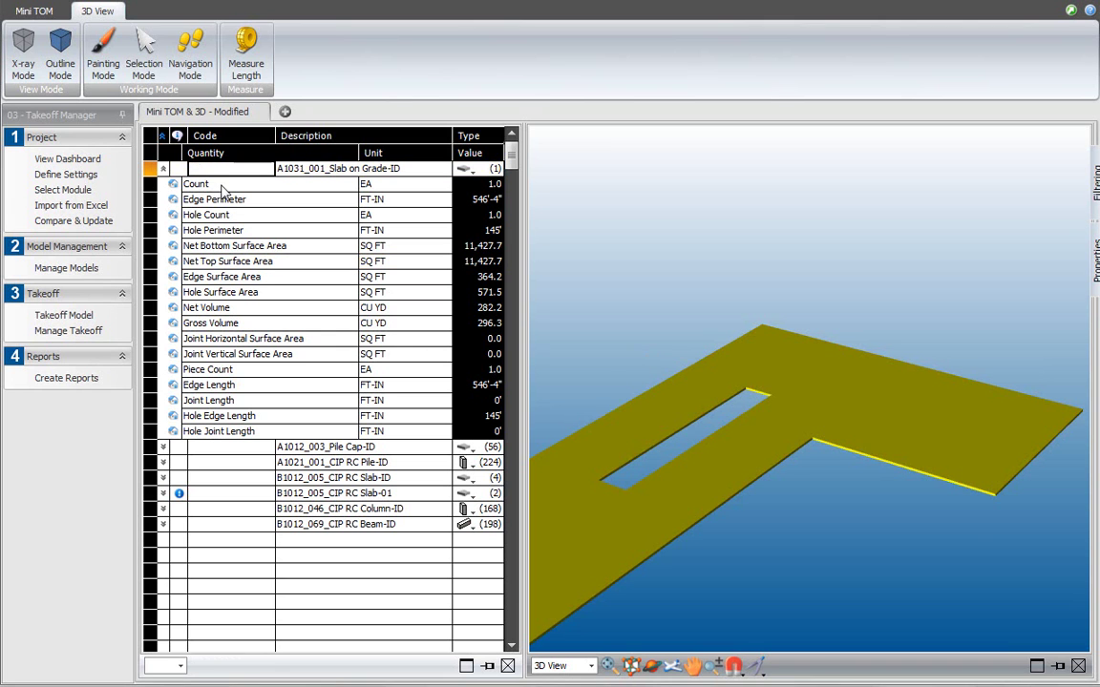
left_click(36, 12)
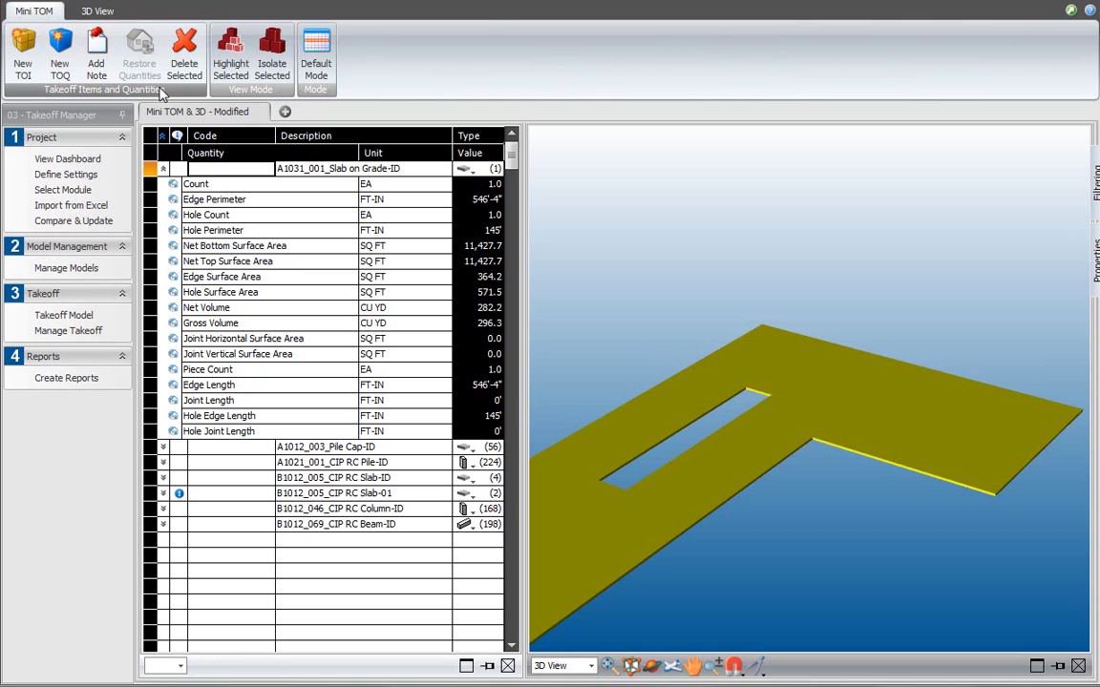
left_click(65, 75)
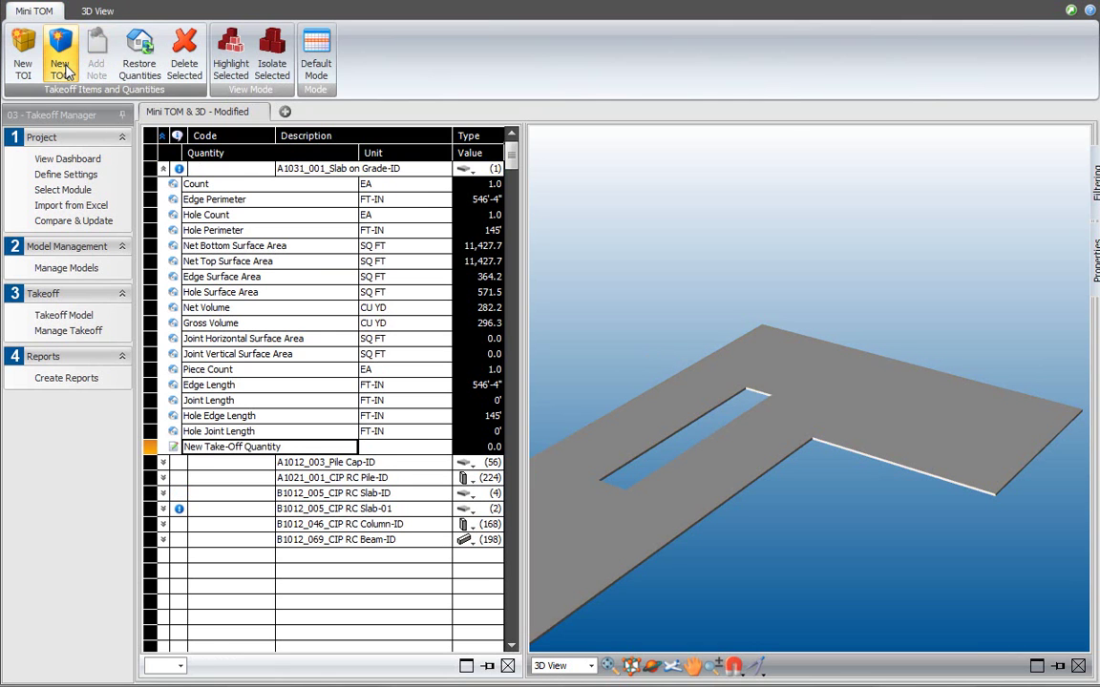
left_click_drag(278, 447, 184, 447)
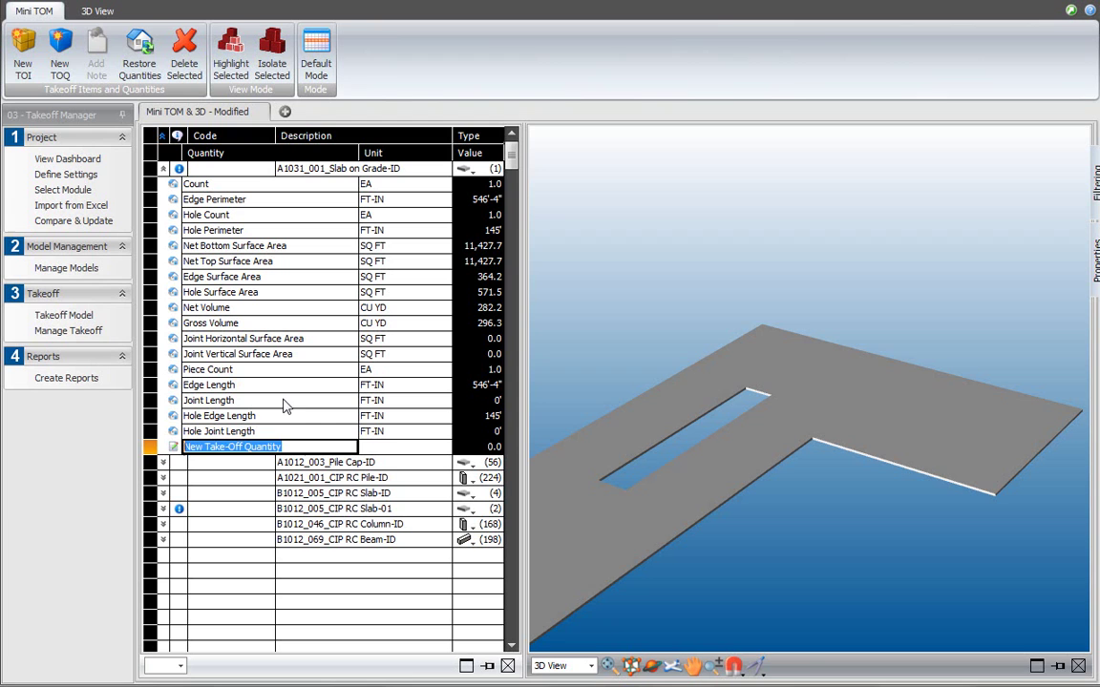
type("Special F")
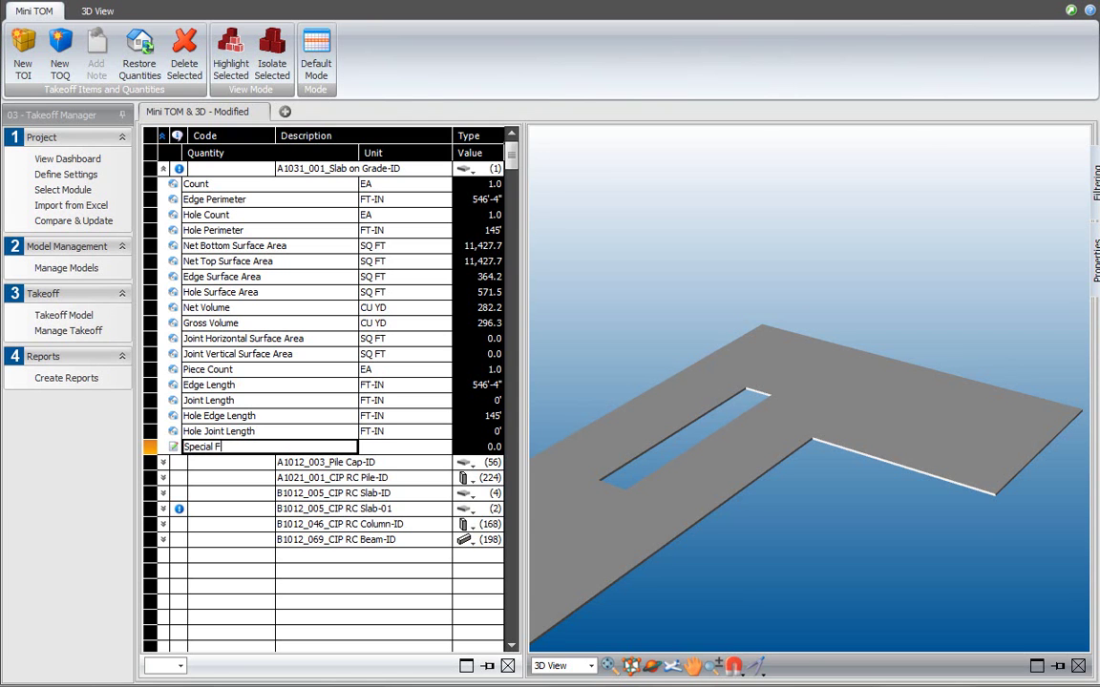
type("ormwork")
key("Return")
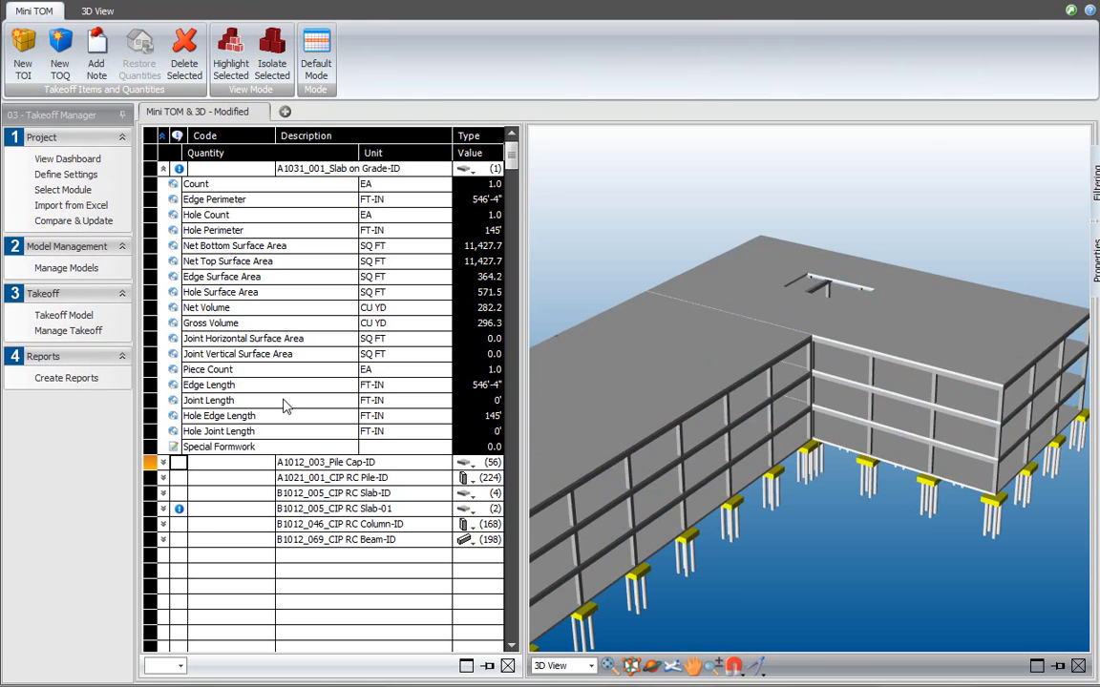
Isolate the Slab on Grade slab in the 3D view again.
left_click(244, 448)
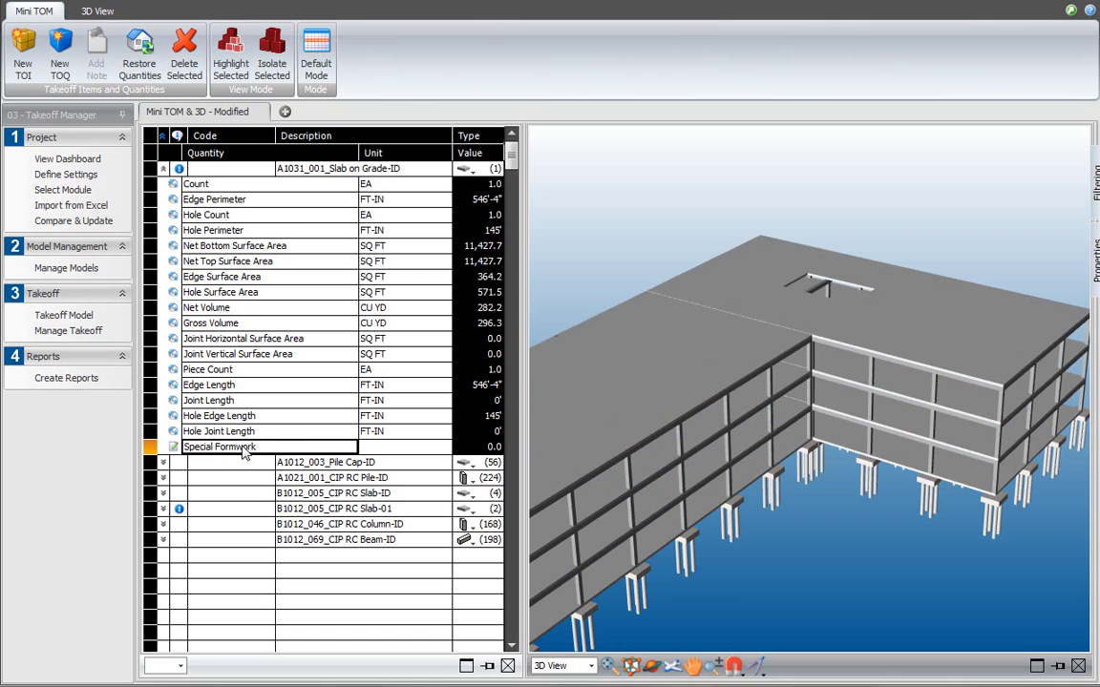
left_click(310, 170)
right_click(310, 170)
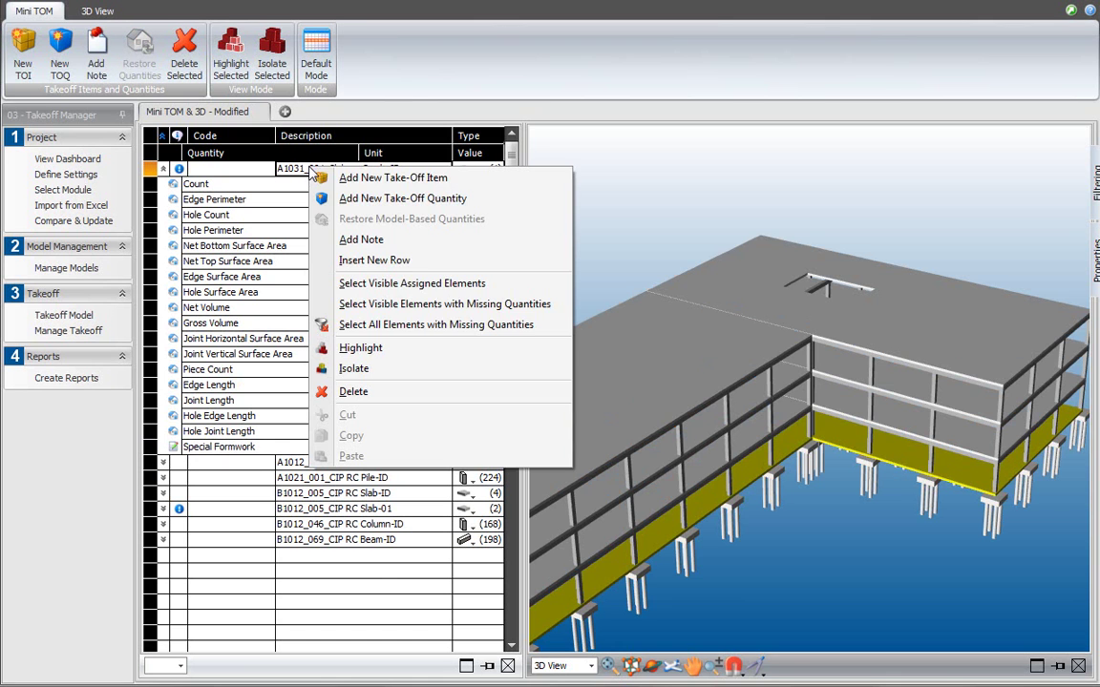
left_click(420, 369)
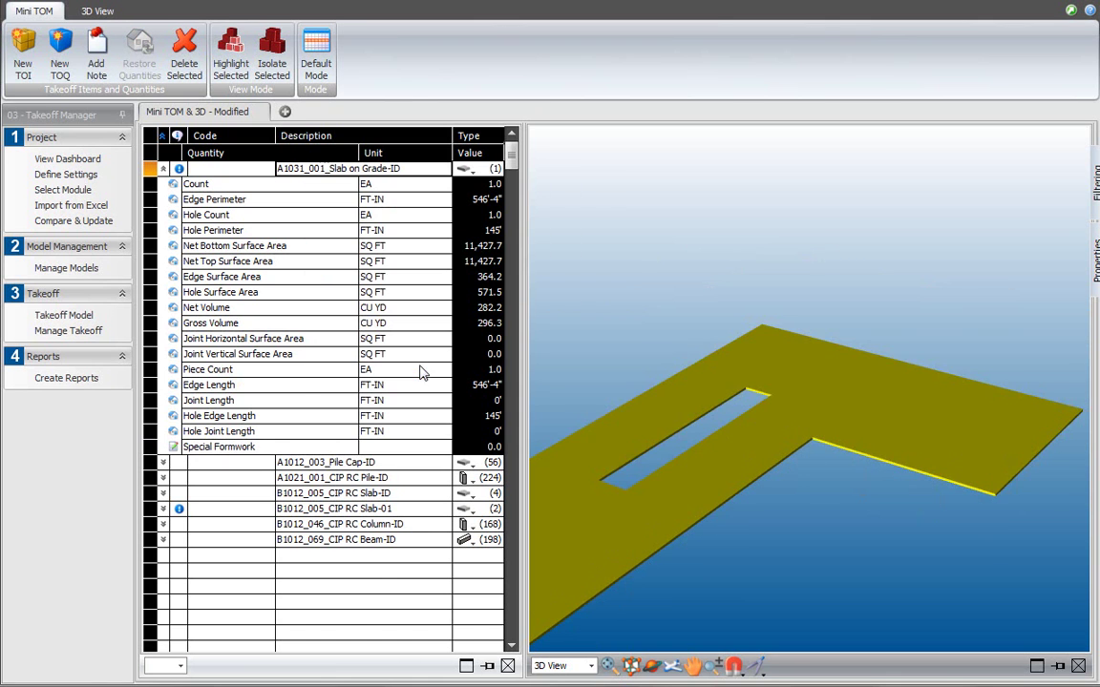
Orbit and zoom onto the slab's near edges with Special Formwork as the paint target.
left_click(652, 665)
left_click_drag(897, 512, 874, 330)
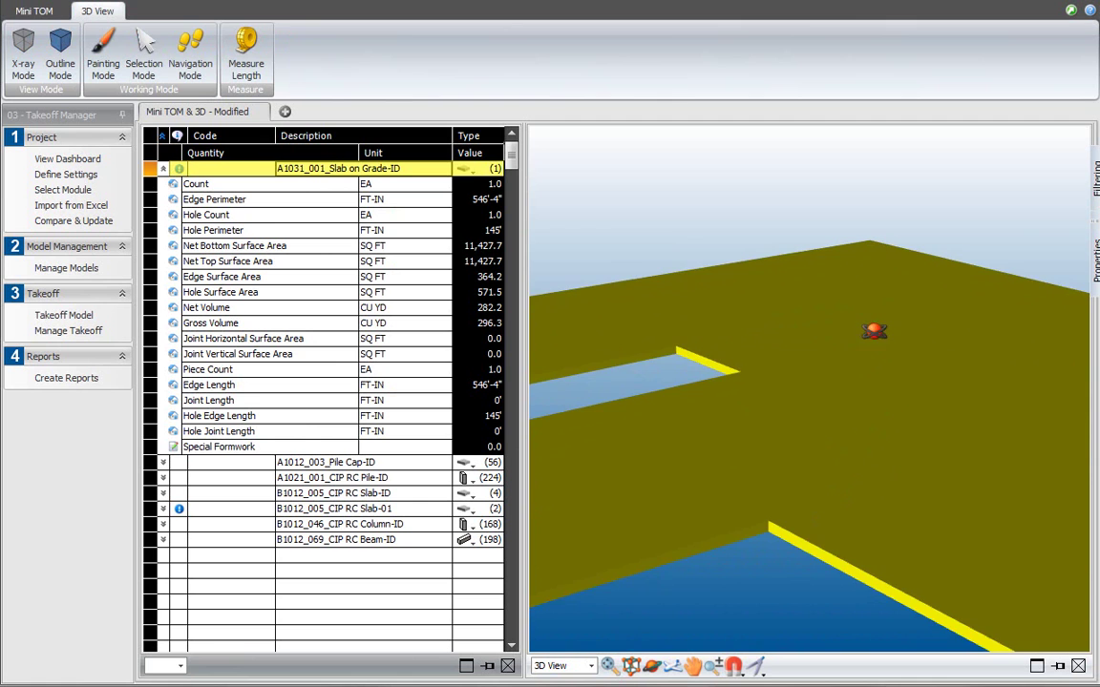
left_click_drag(719, 536, 728, 489)
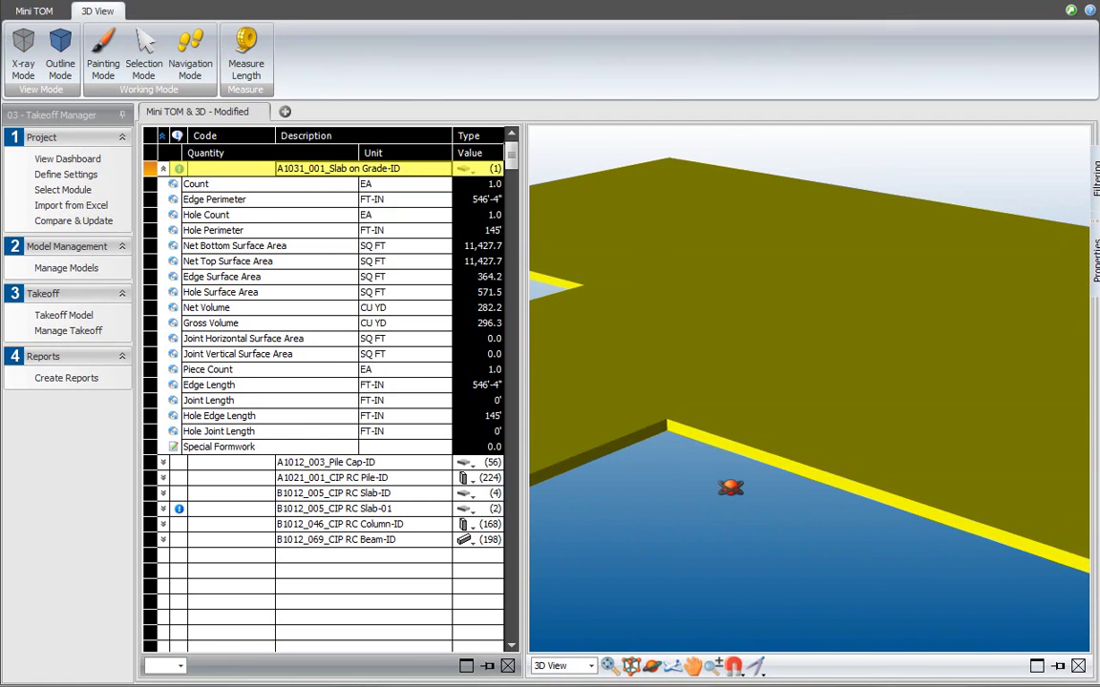
left_click(247, 449)
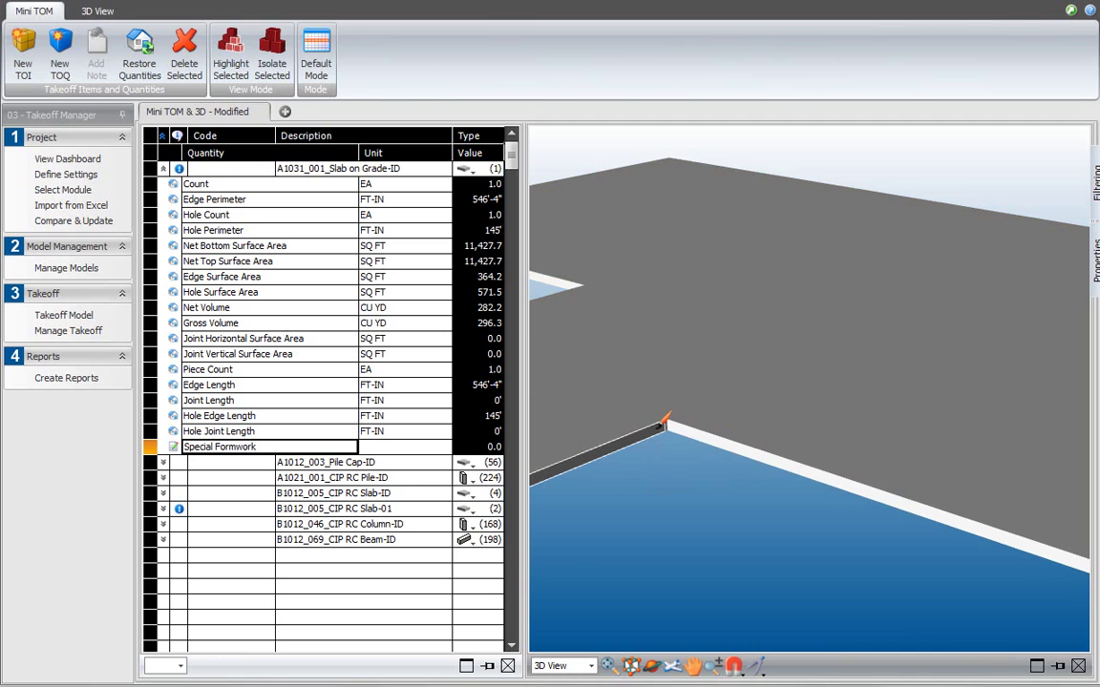
Paint the short and long right slab edges into Special Formwork, bringing it to 10.1.
left_click(661, 425)
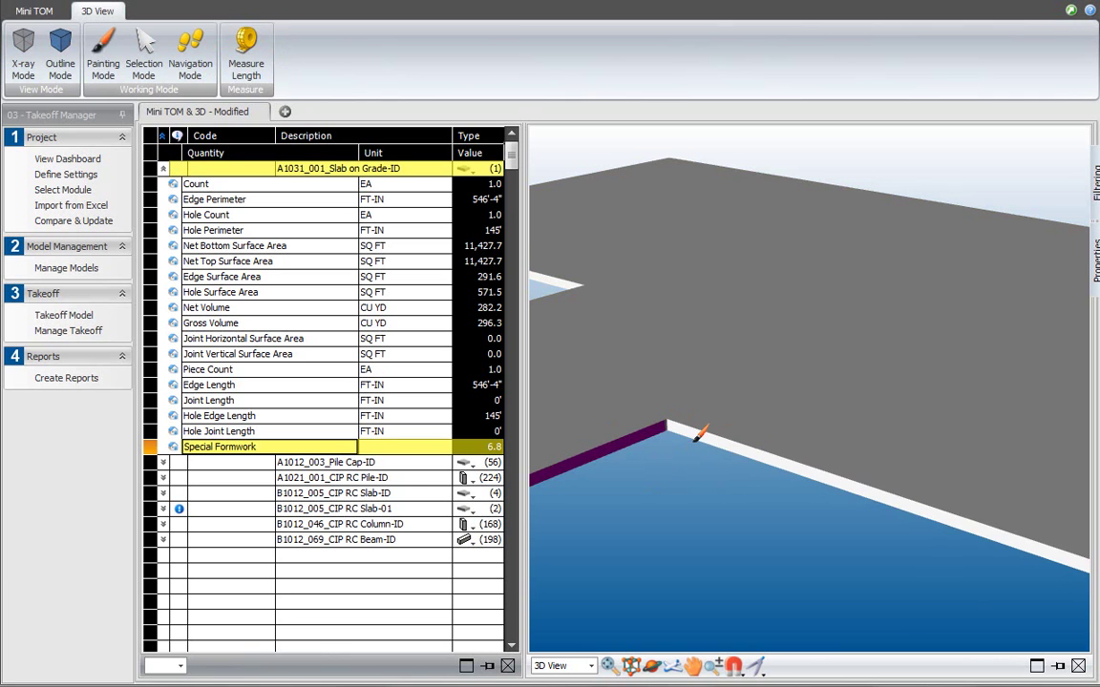
left_click(701, 431)
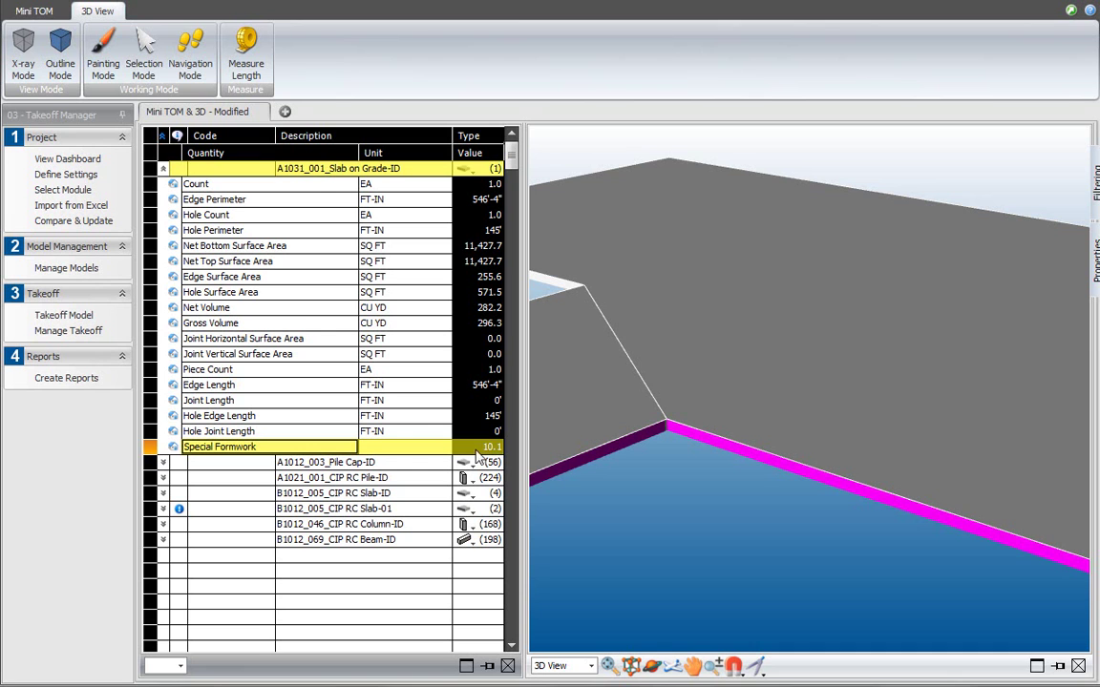
left_click(323, 169)
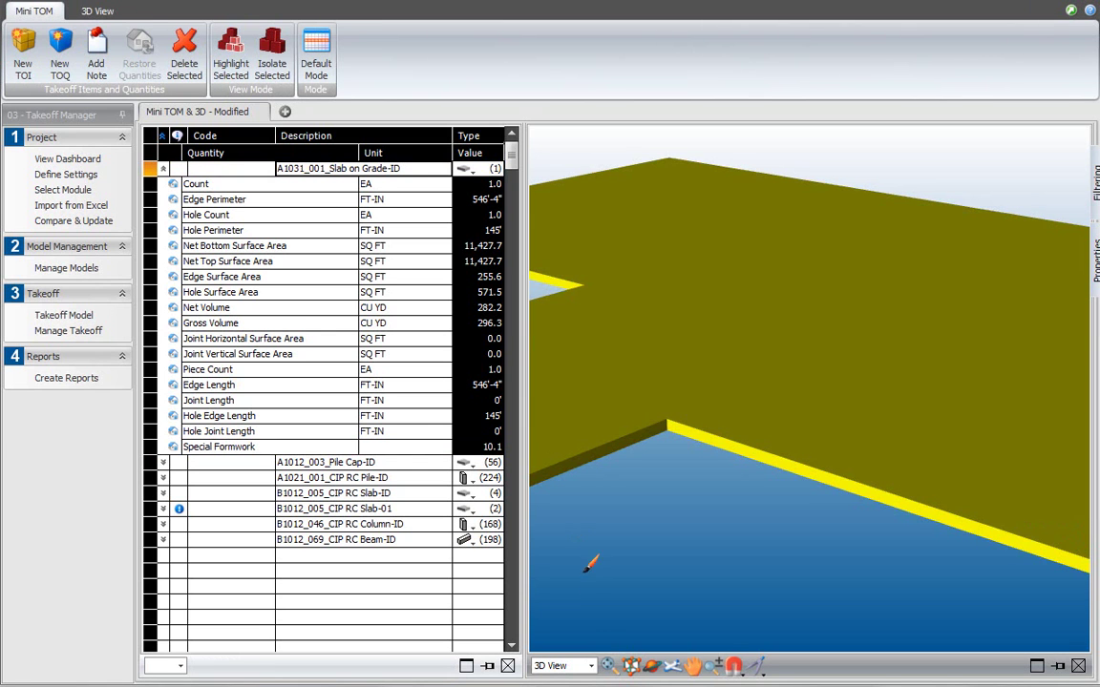
left_click(630, 666)
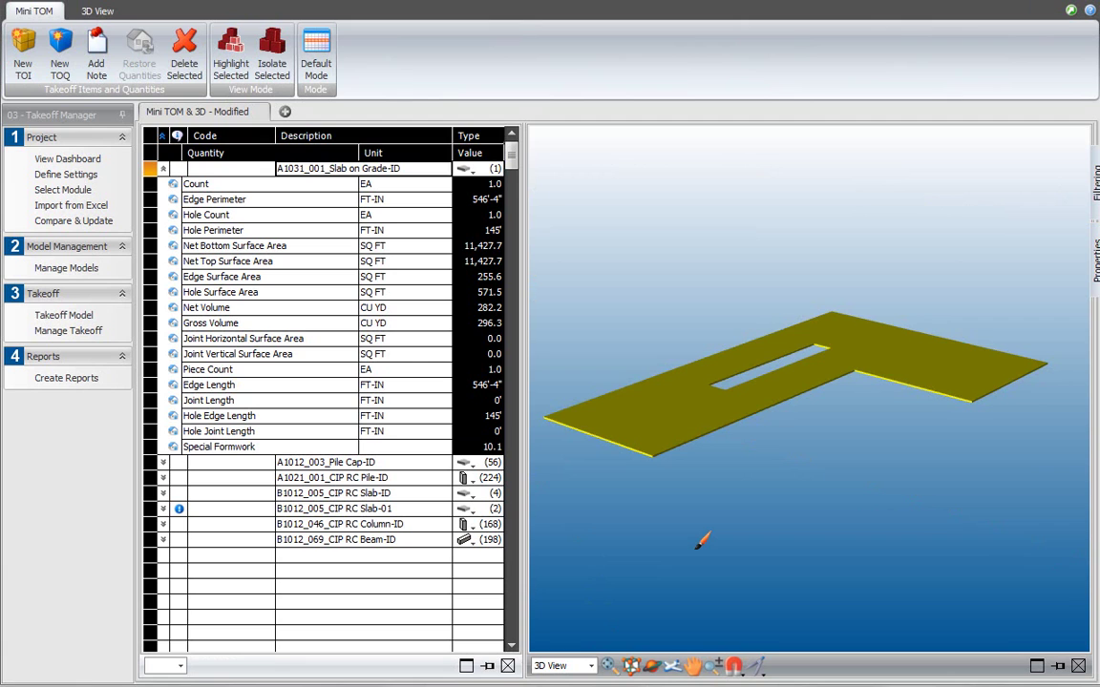